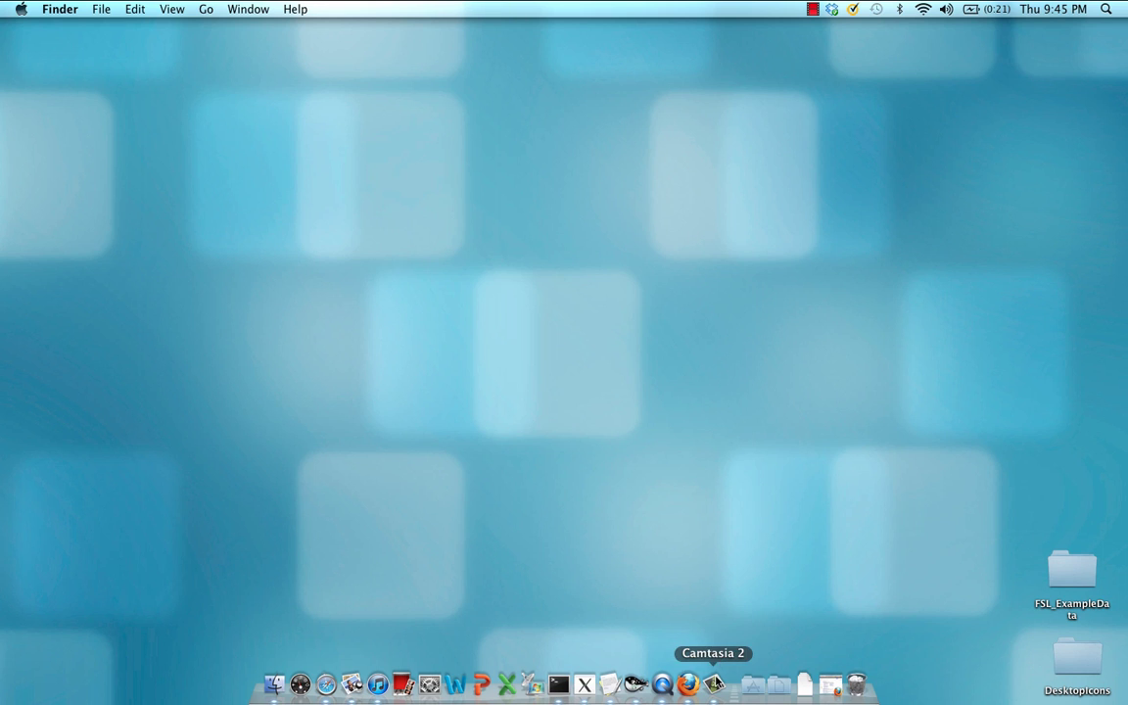
Go from the mricron search results through the MRIcron Index Page to its Installation page.
left_click(839, 697)
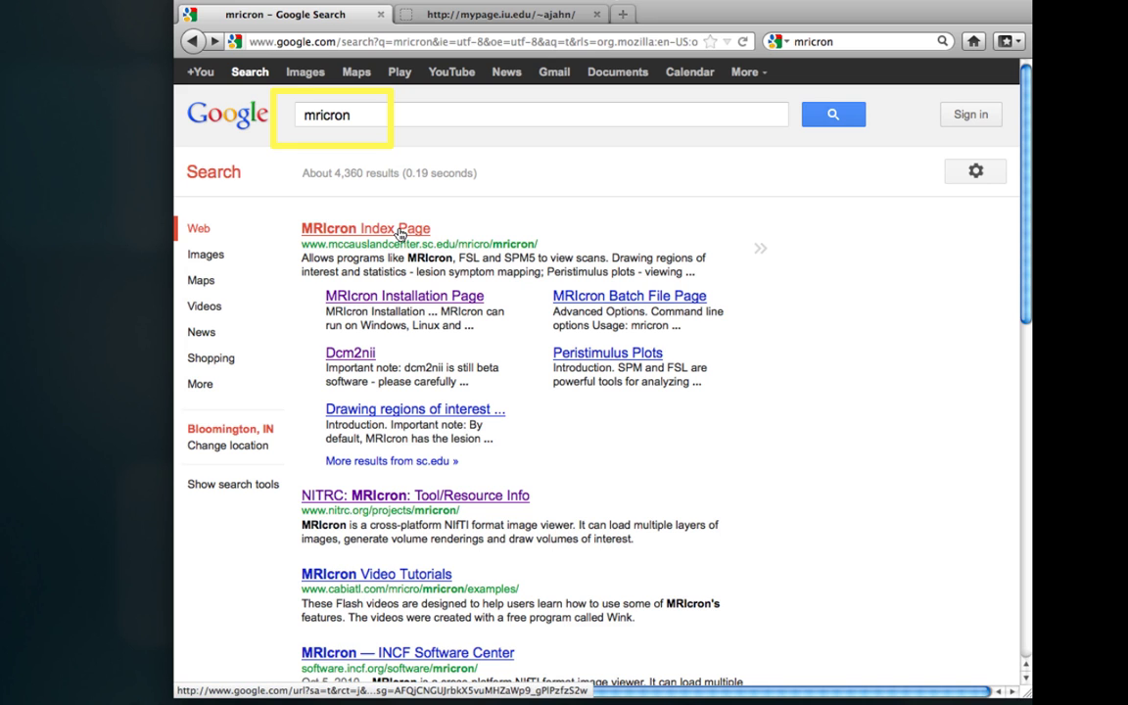
left_click(361, 226)
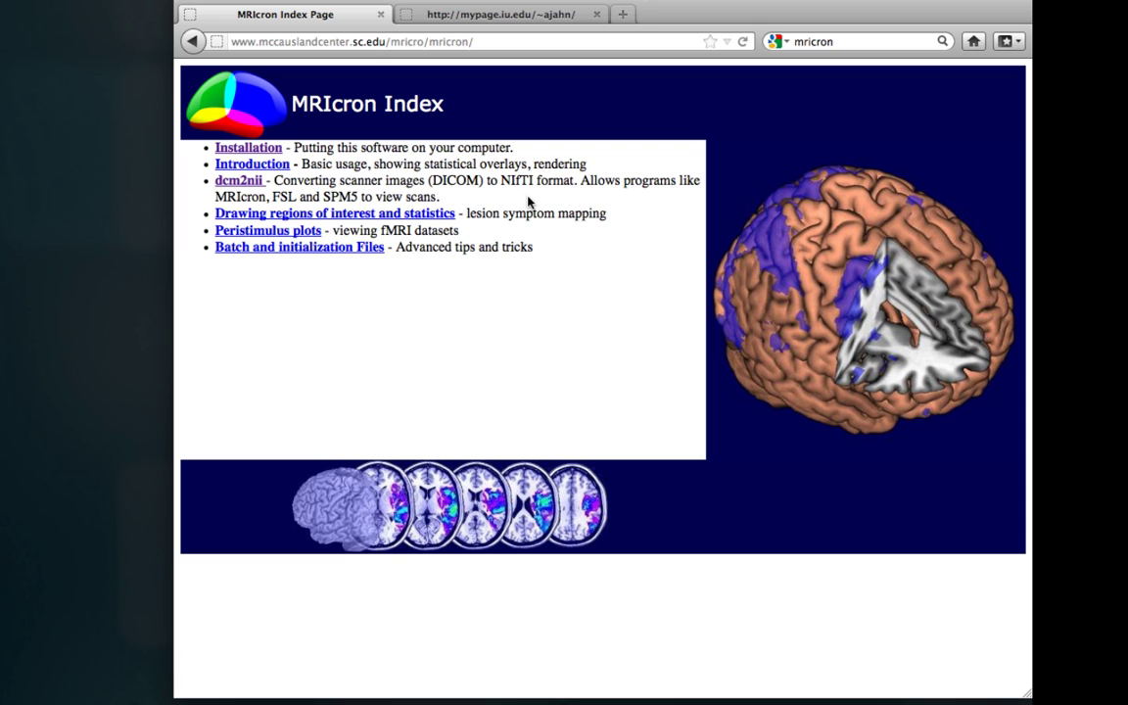
left_click(238, 148)
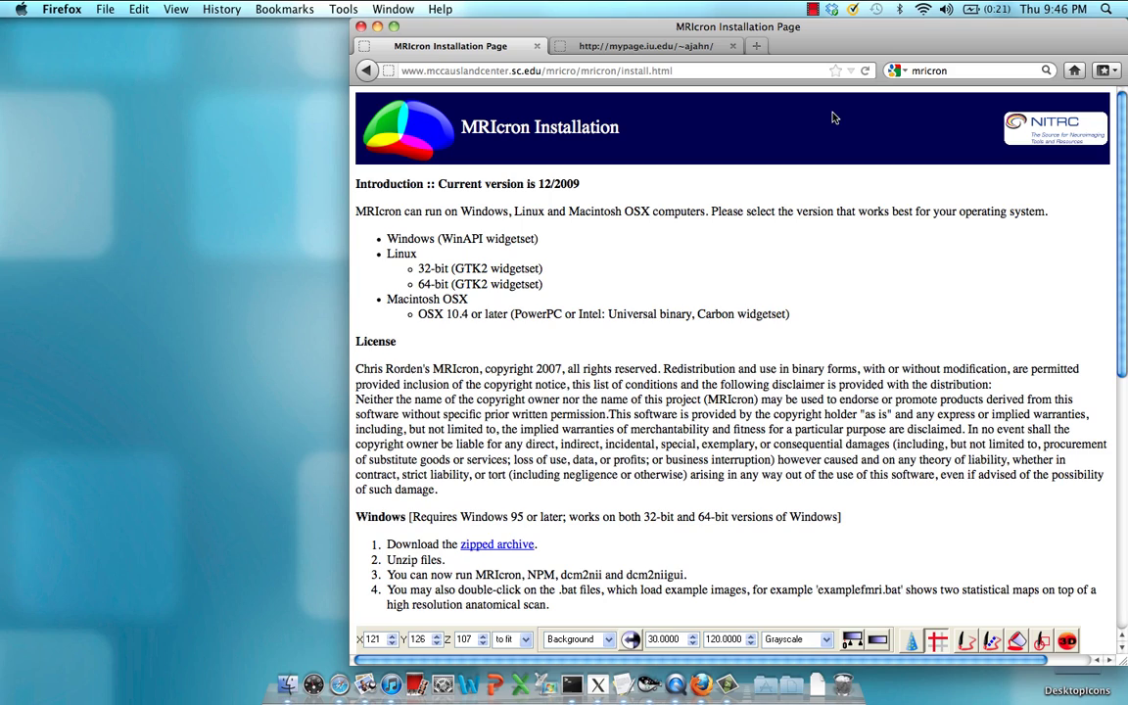
Launch dcm2niigui via a Spotlight search for 'dcm2' and keep Compressed FSL (4D NIfTI nii) output.
left_click(1107, 9)
type("dcm2")
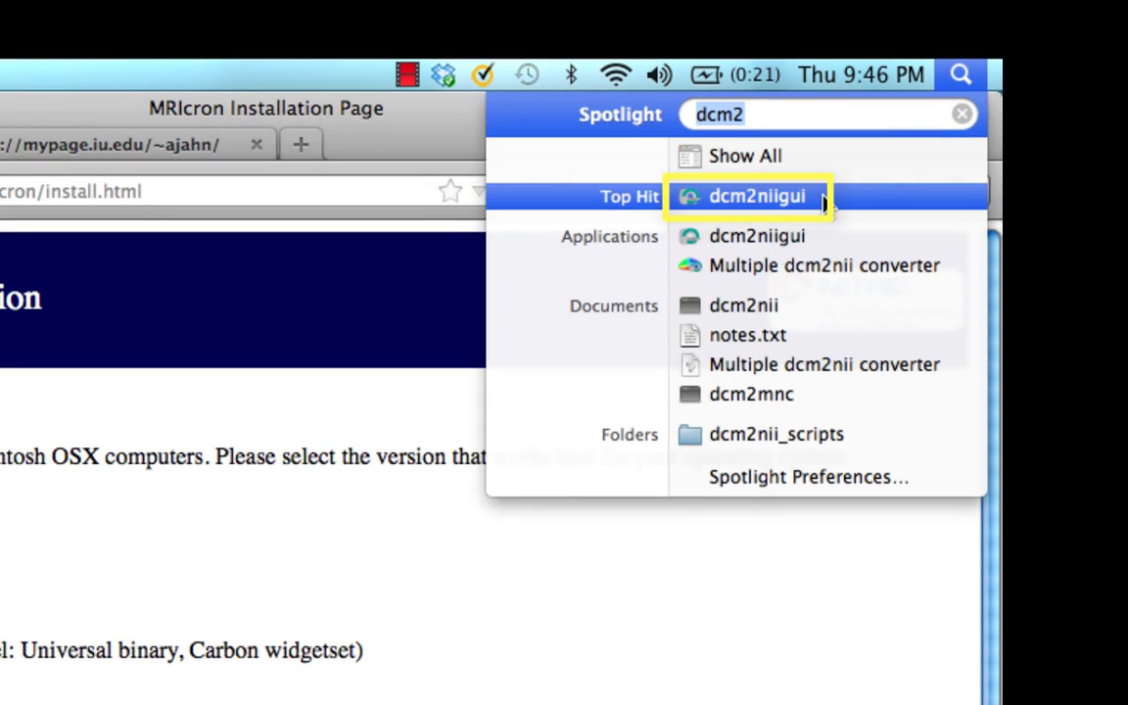
left_click(823, 200)
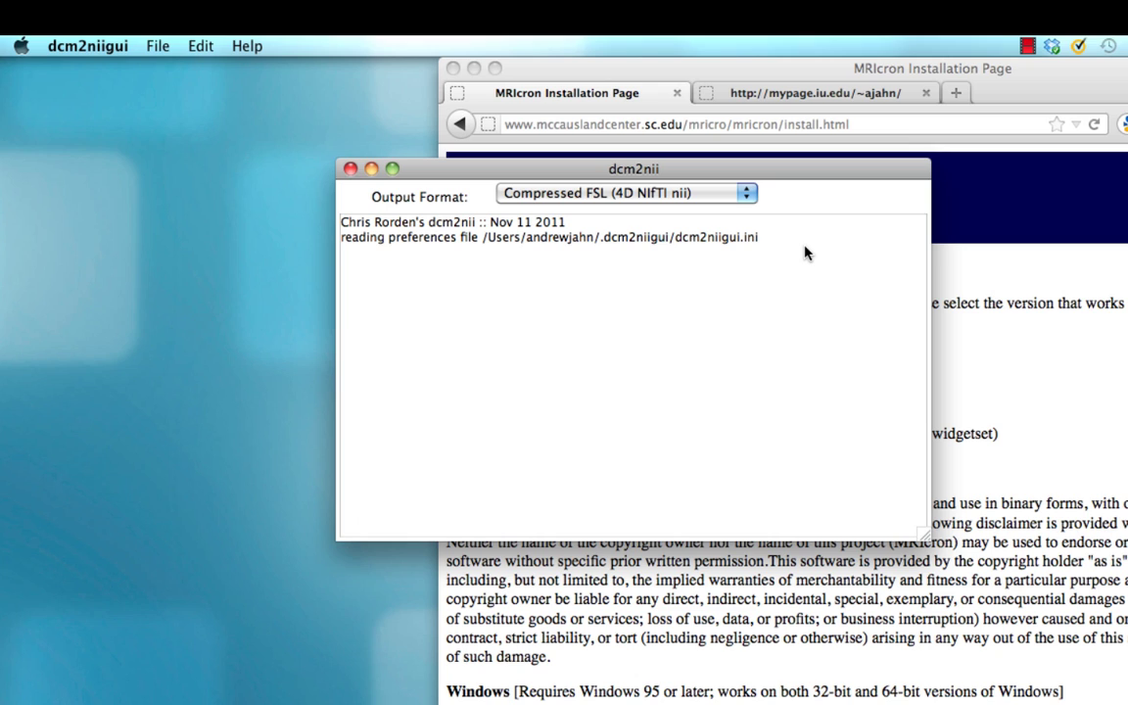
left_click(727, 200)
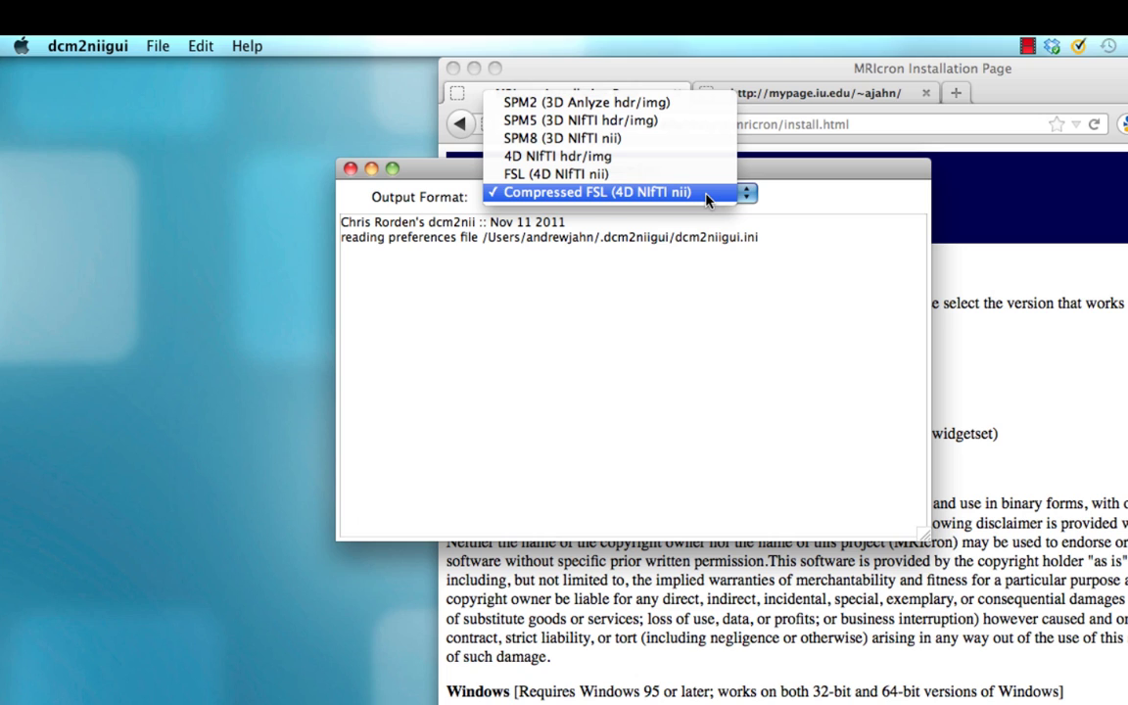
left_click(707, 196)
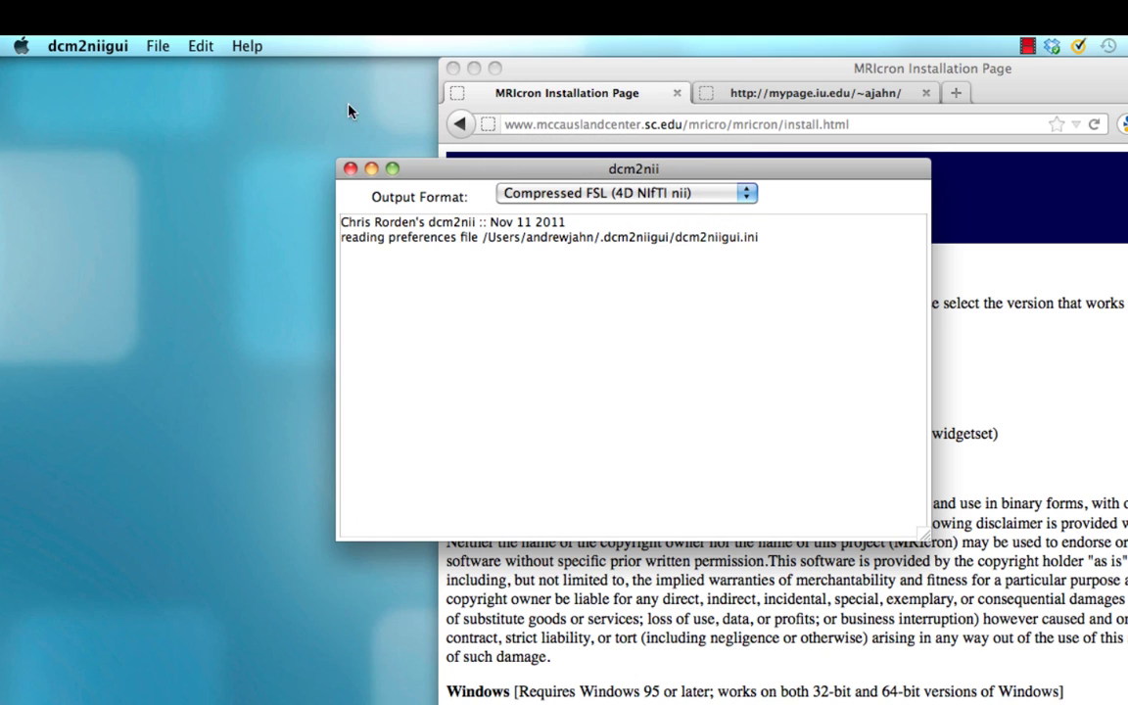
In Preferences, uncheck Acquisition Date, Input Filename, Protocol Name and Patient Name, then confirm.
left_click(244, 45)
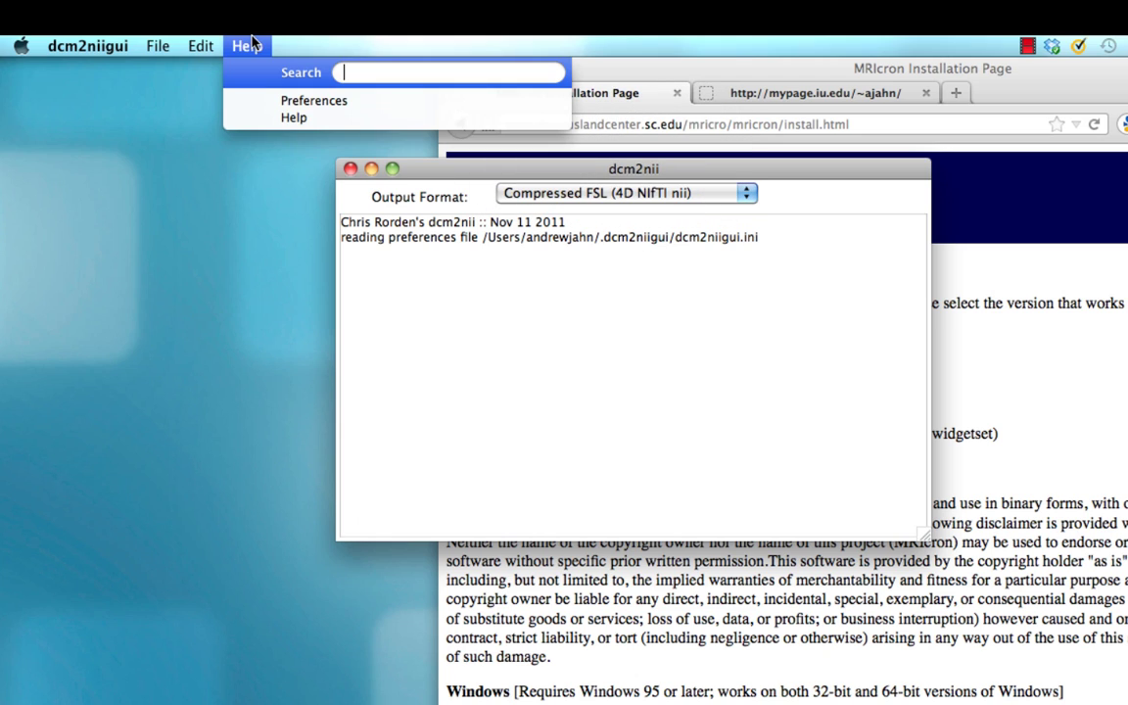
left_click(296, 101)
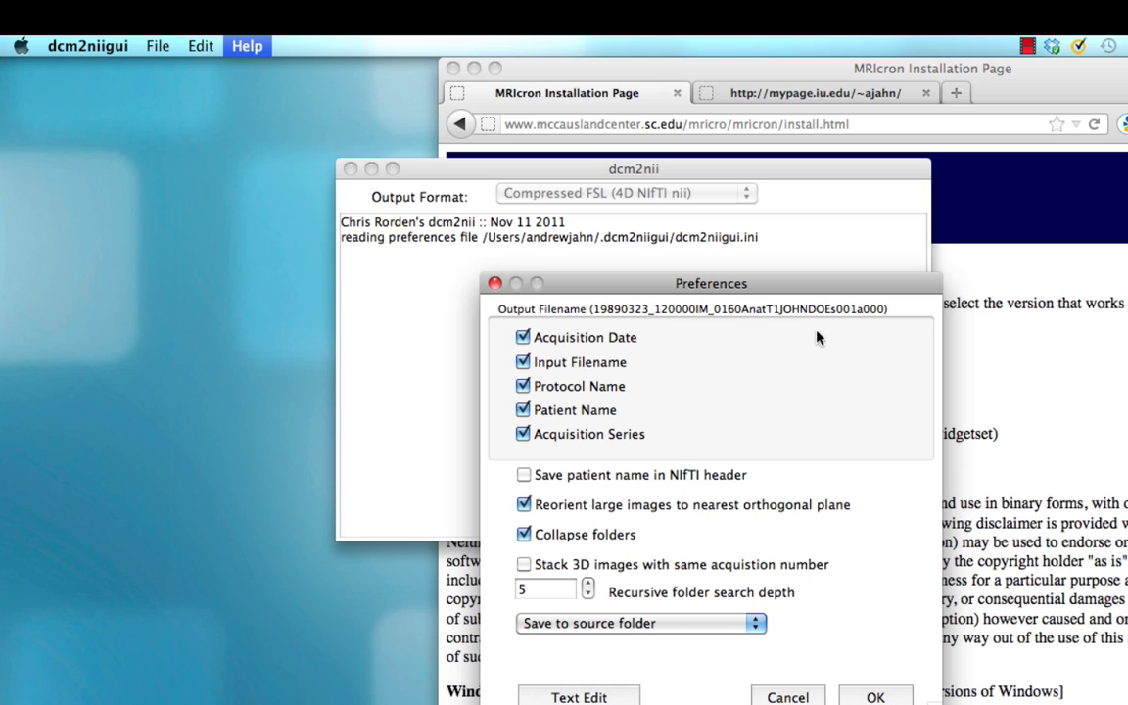
left_click(523, 337)
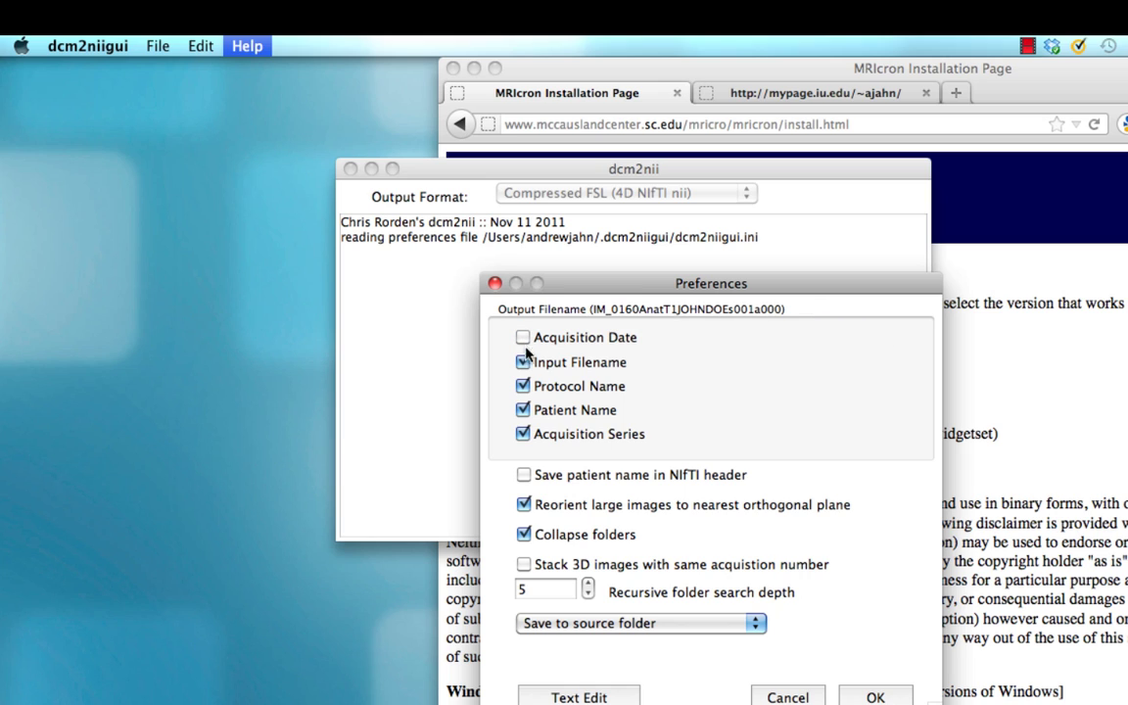
left_click(525, 362)
left_click(524, 386)
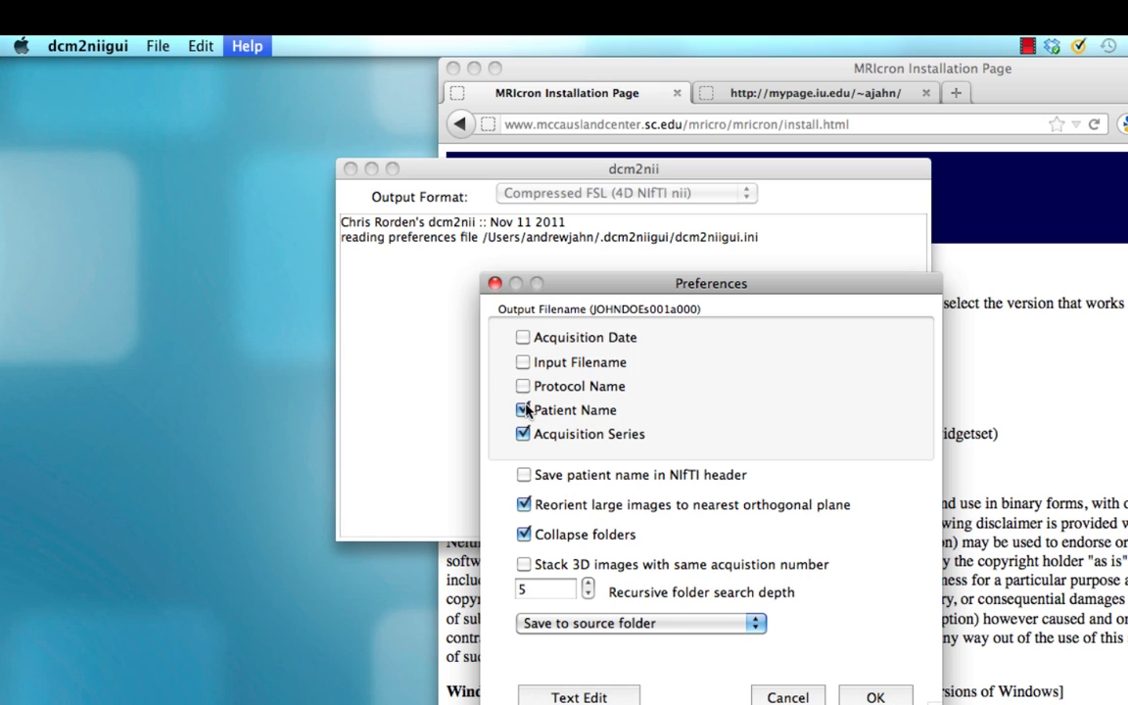
left_click(525, 411)
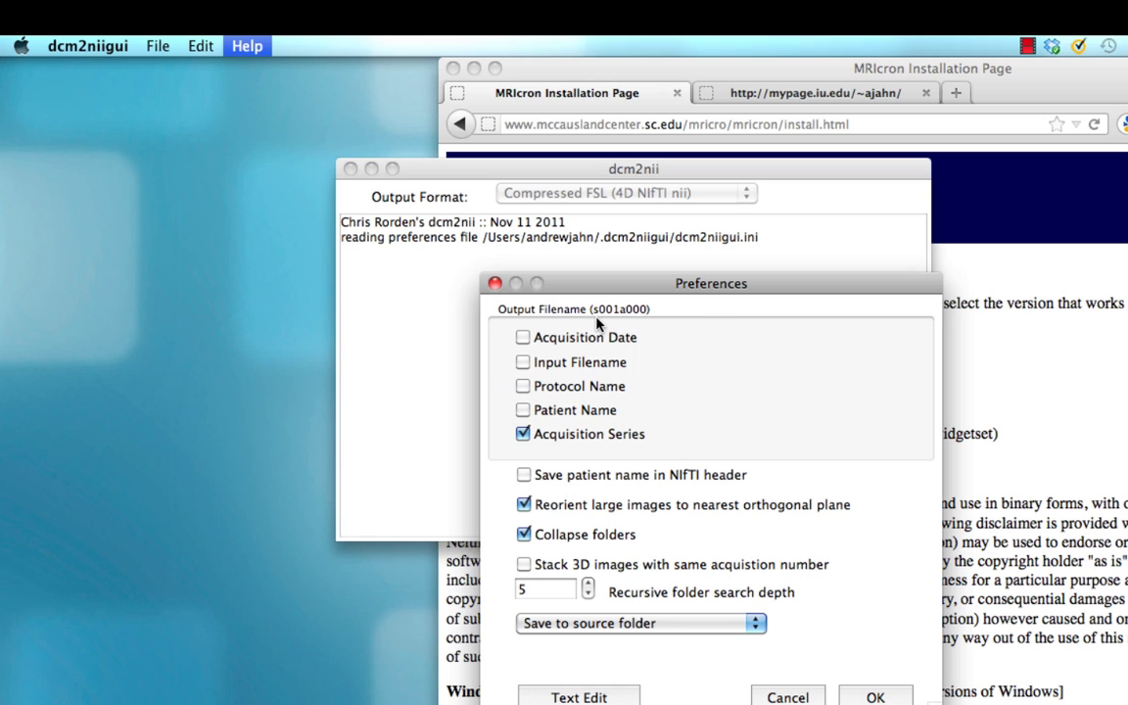
left_click(866, 696)
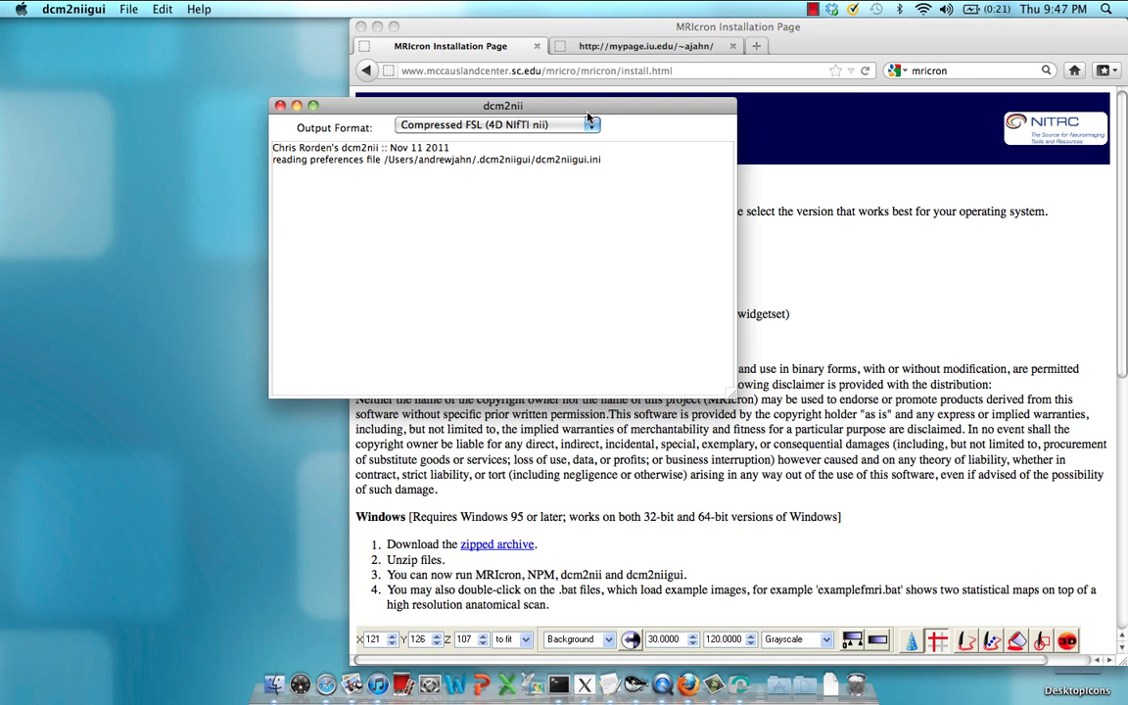
Switch Firefox to its second tab with the FSL Example Data link, then minimize it.
left_click(618, 47)
left_click(618, 47)
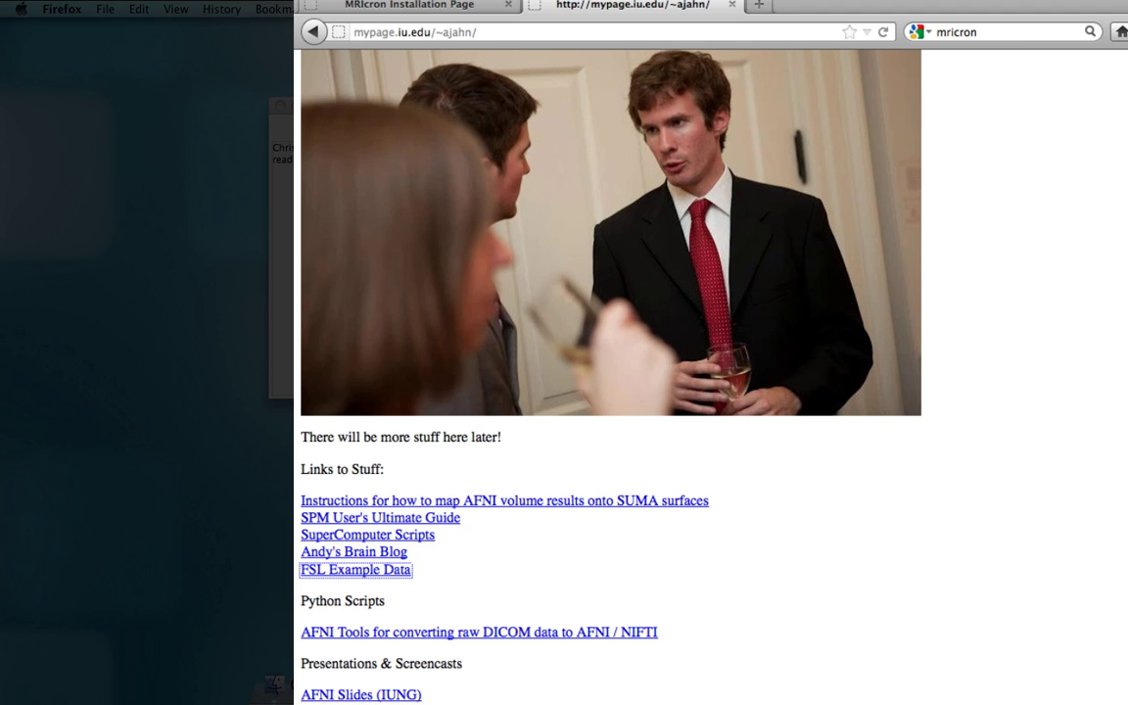
key("super+m")
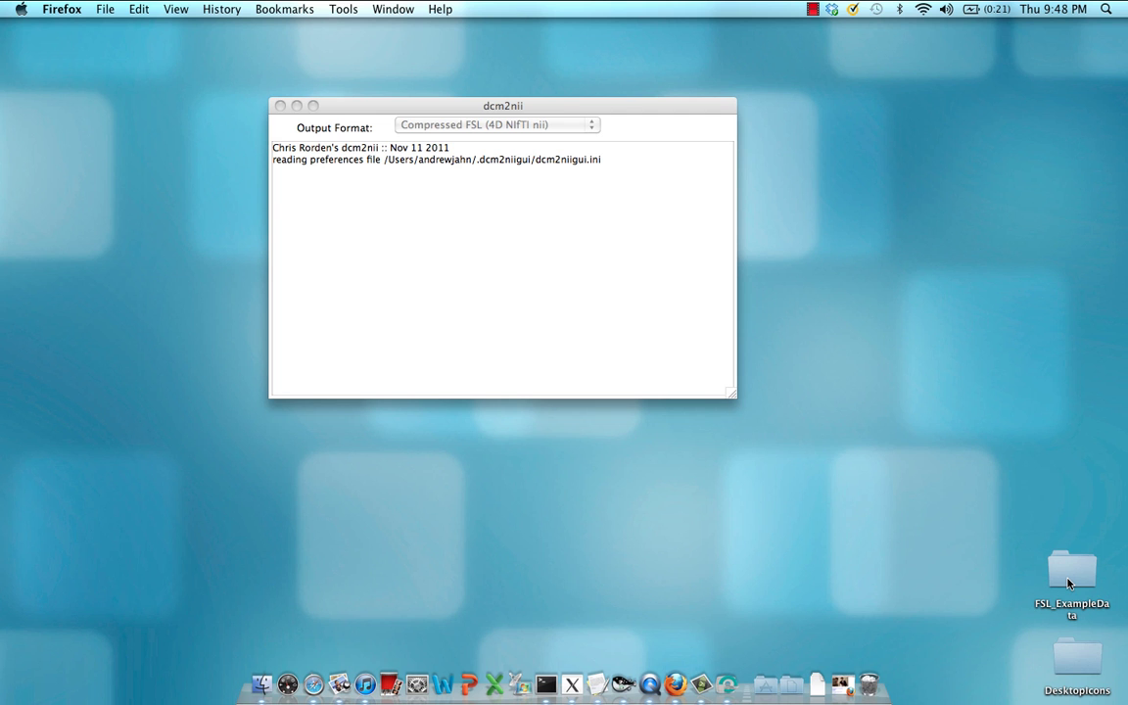
Open the FSL_ExampleData folder and select fmri_rawdata to list its DICOM files.
double_click(1068, 584)
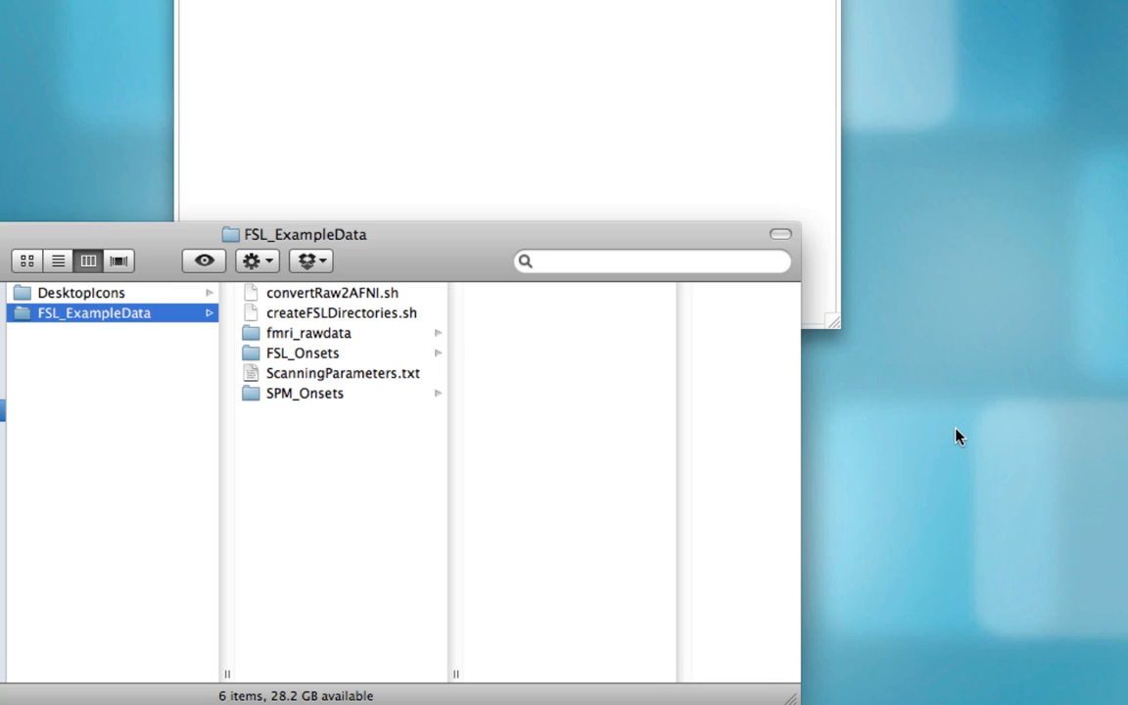
left_click_drag(484, 240, 702, 226)
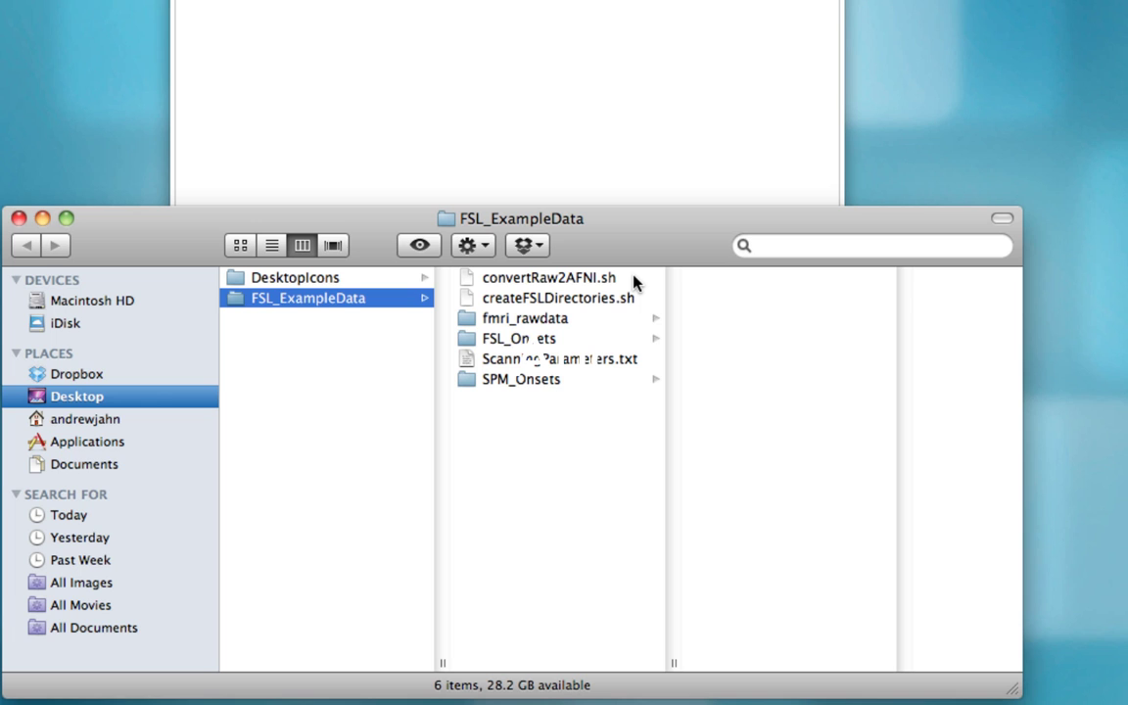
left_click(561, 323)
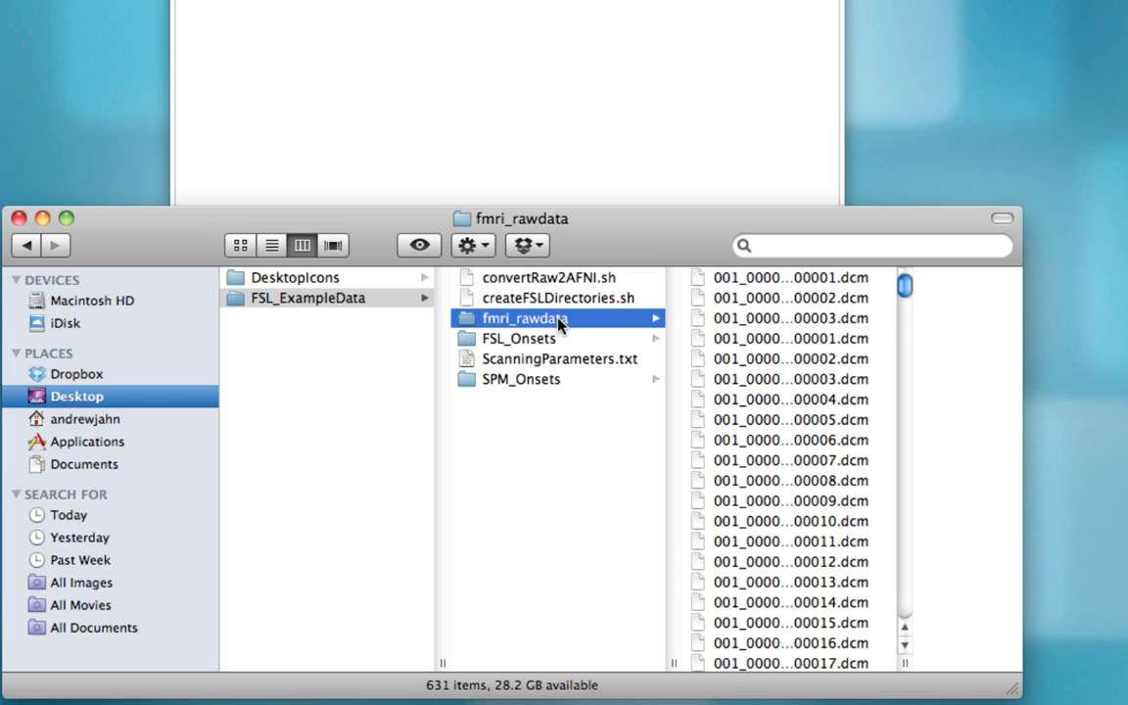
Widen the file column to show full .dcm names and scroll down the list.
double_click(905, 664)
left_click_drag(917, 670, 982, 669)
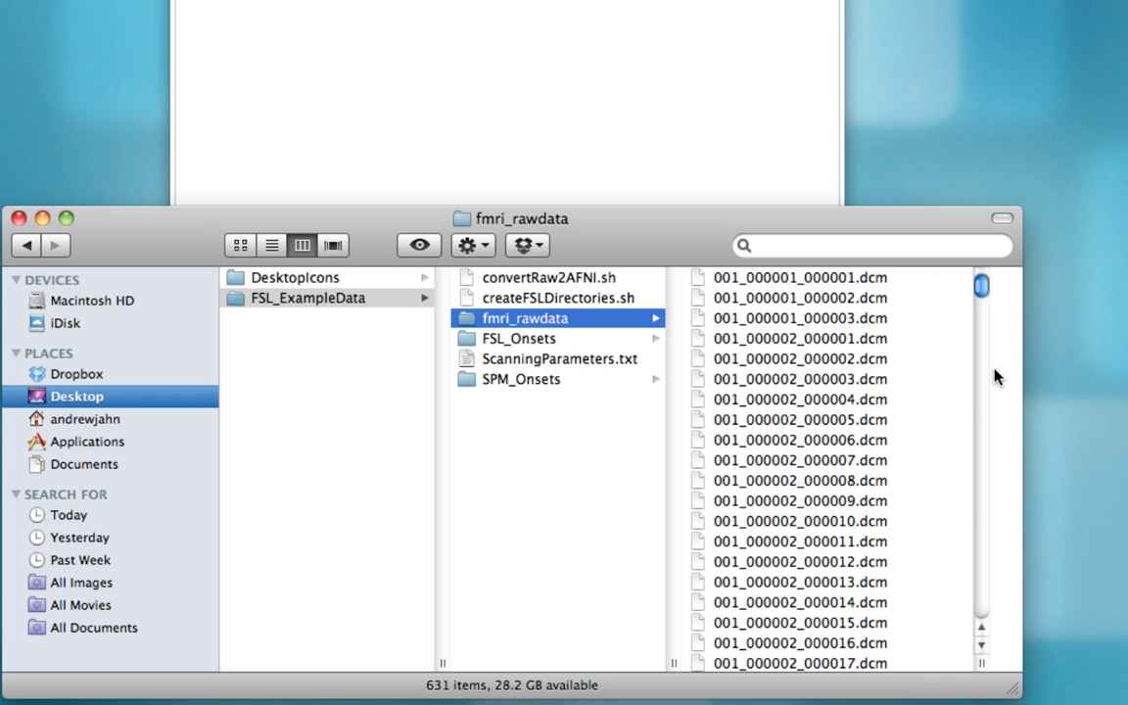
left_click_drag(981, 287, 984, 612)
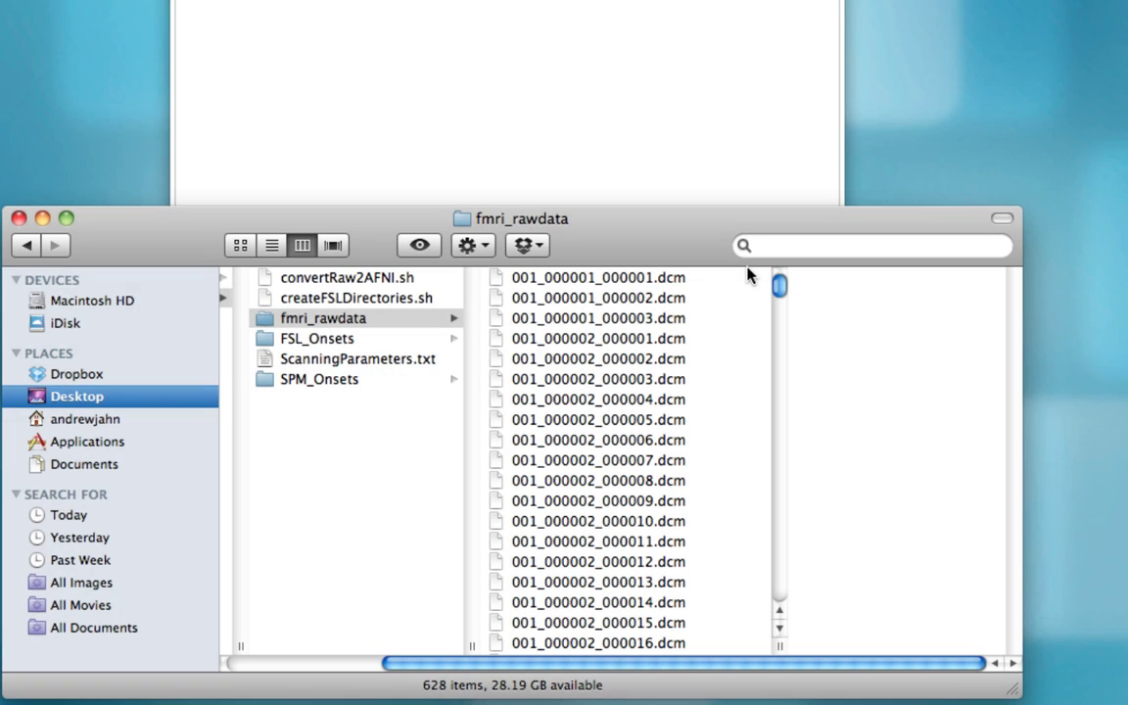
double_click(385, 361)
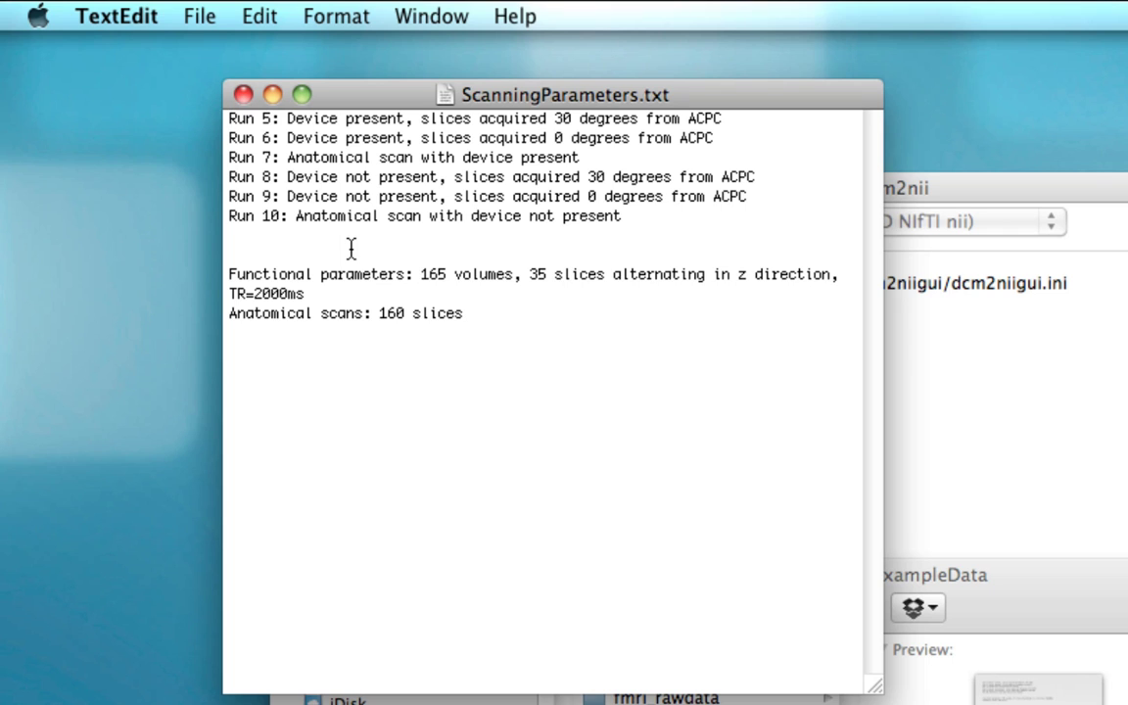
left_click(244, 95)
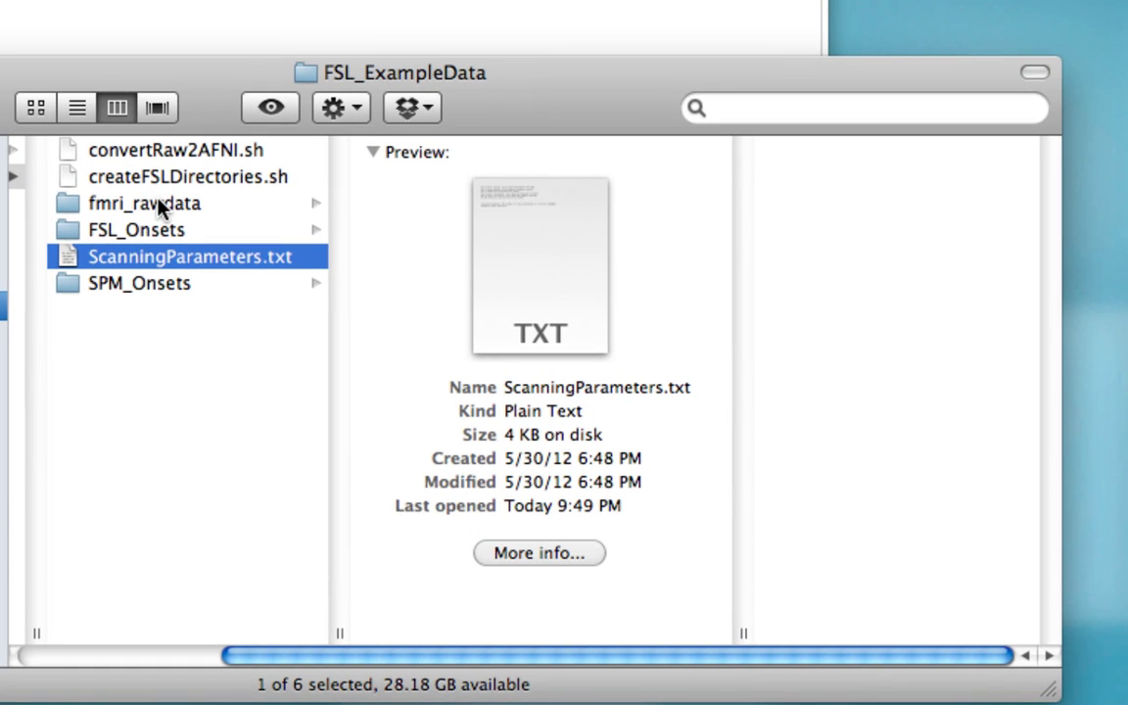
Show fmri_rawdata and inspect series 5 files 001_000005_000001 and 001_000005_000165.
left_click(159, 209)
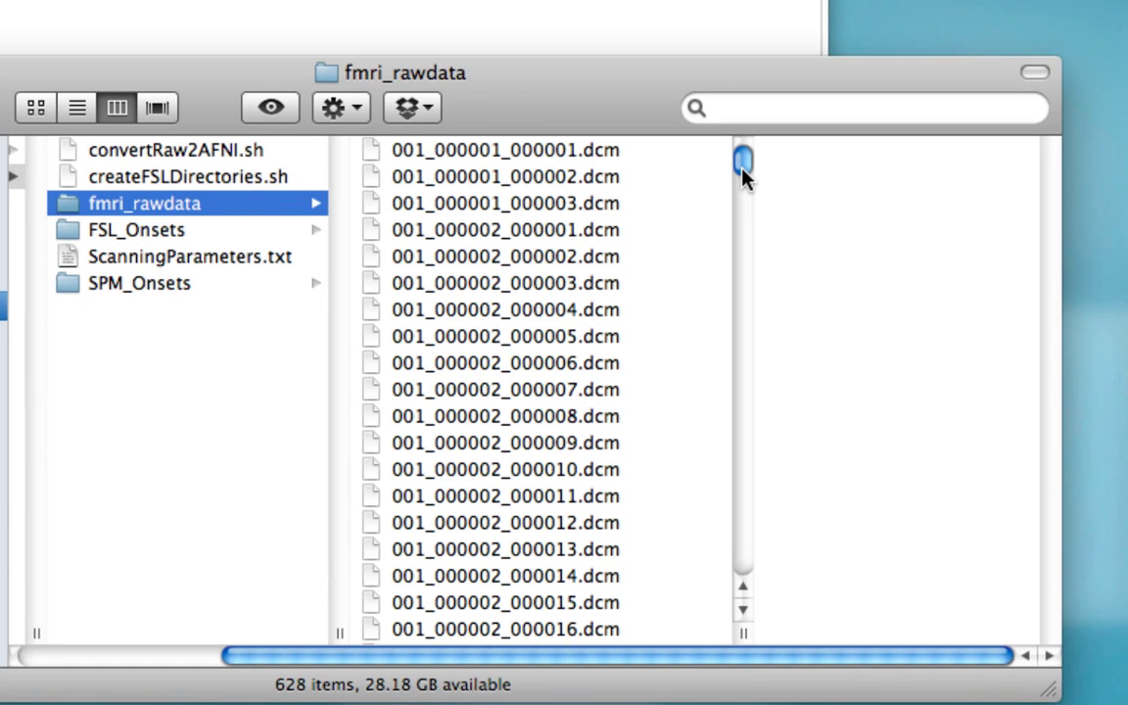
left_click_drag(742, 174, 750, 262)
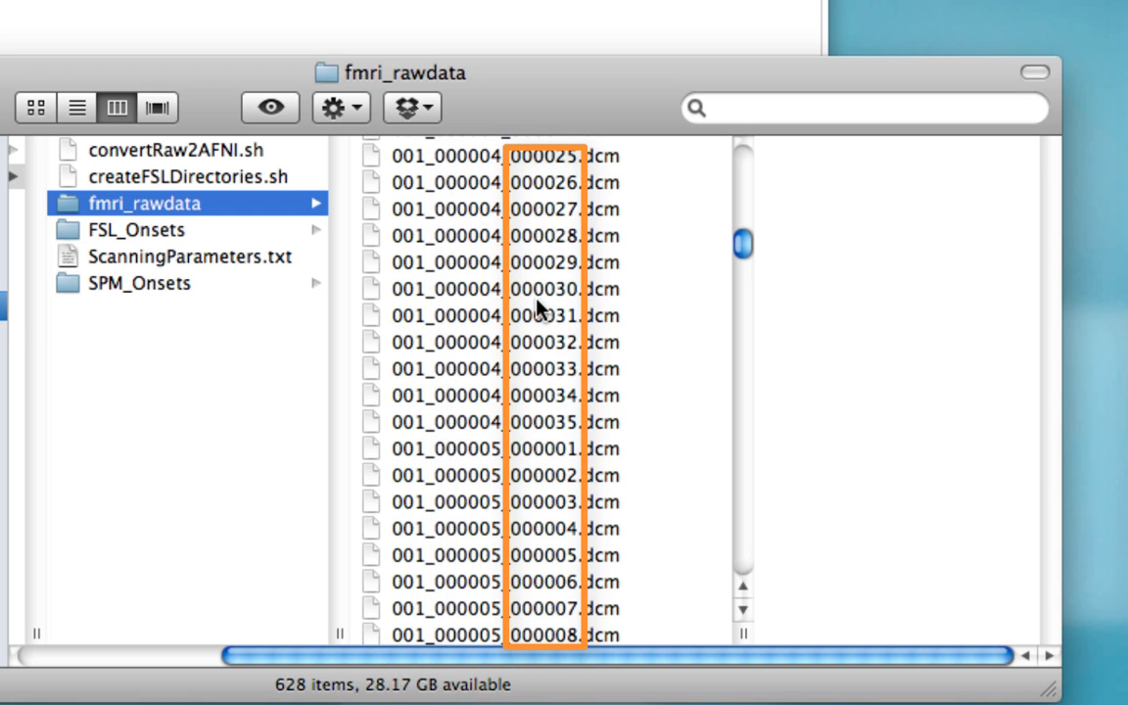
left_click(469, 454)
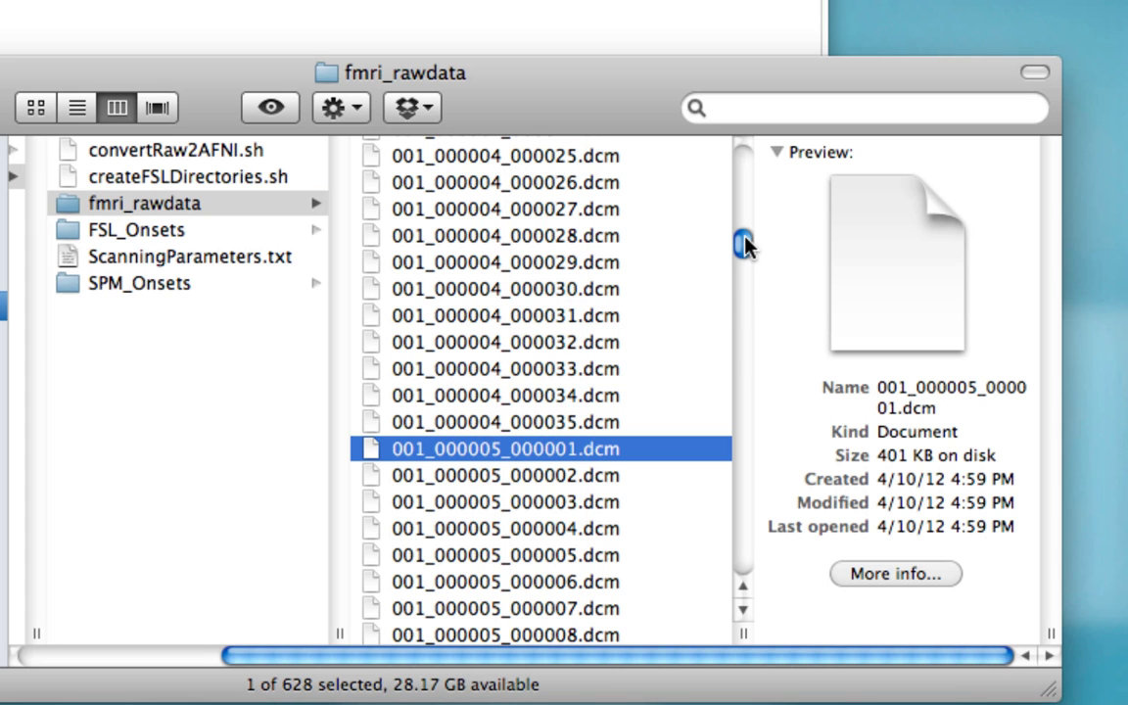
left_click_drag(744, 244, 743, 354)
left_click(571, 364)
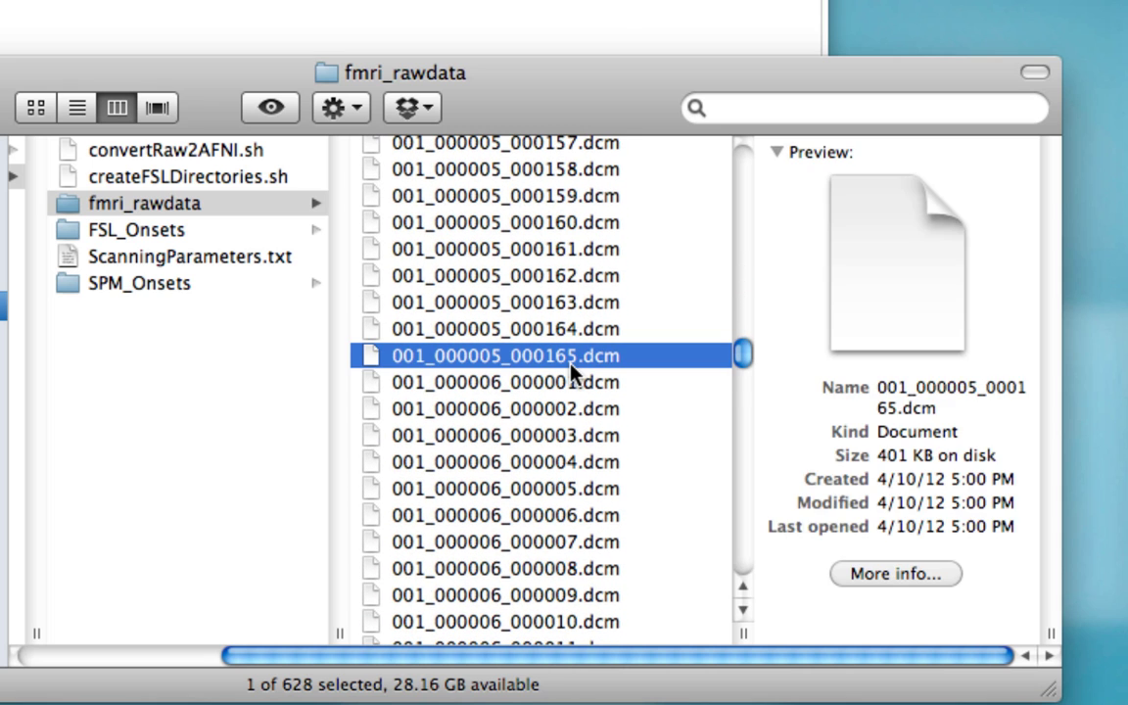
Check the last series 7 file, 001_000007_000160, then scroll back to the top.
left_click_drag(737, 358, 741, 573)
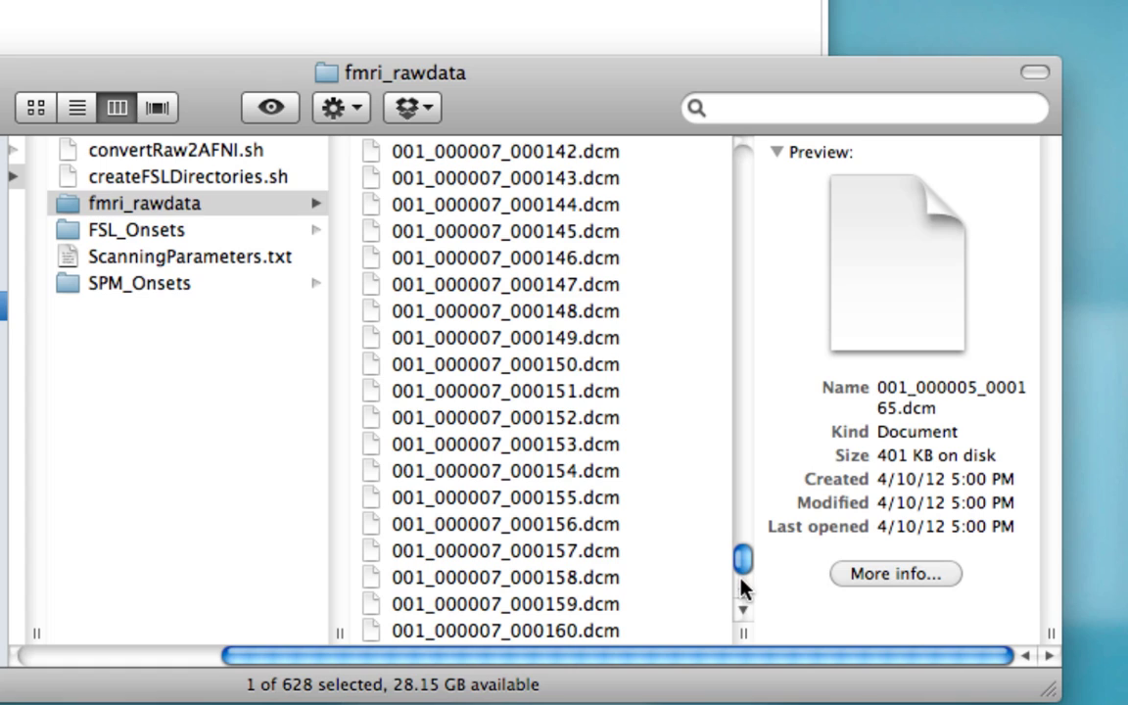
left_click(604, 631)
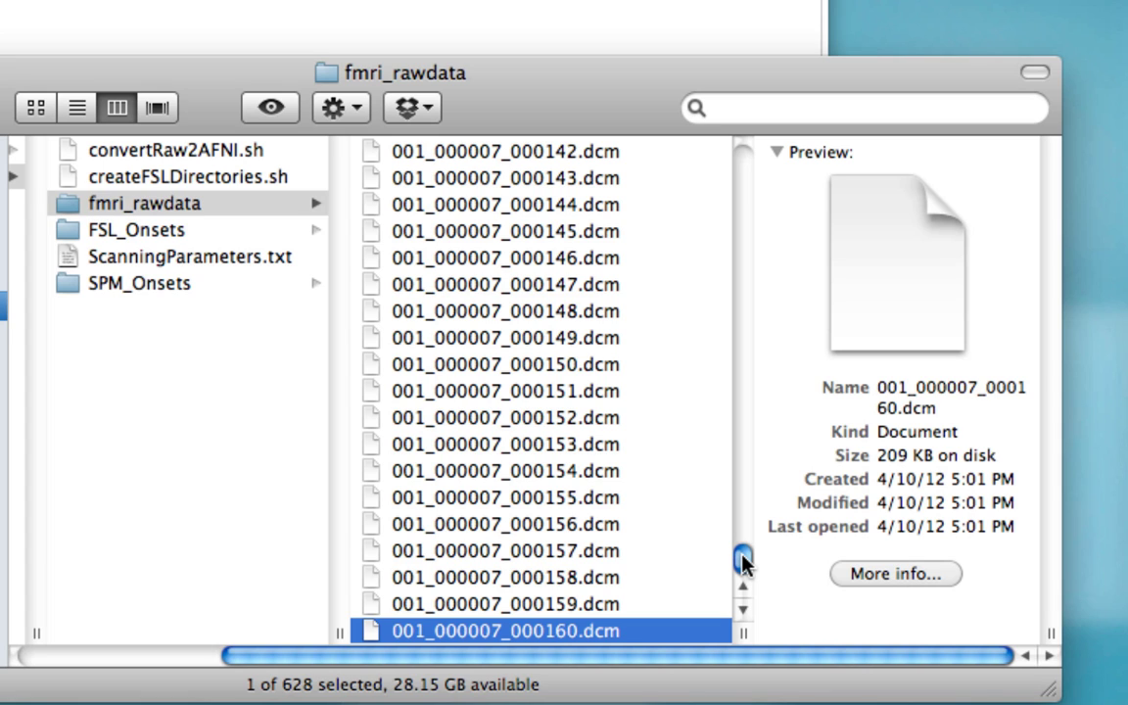
left_click_drag(744, 561, 742, 161)
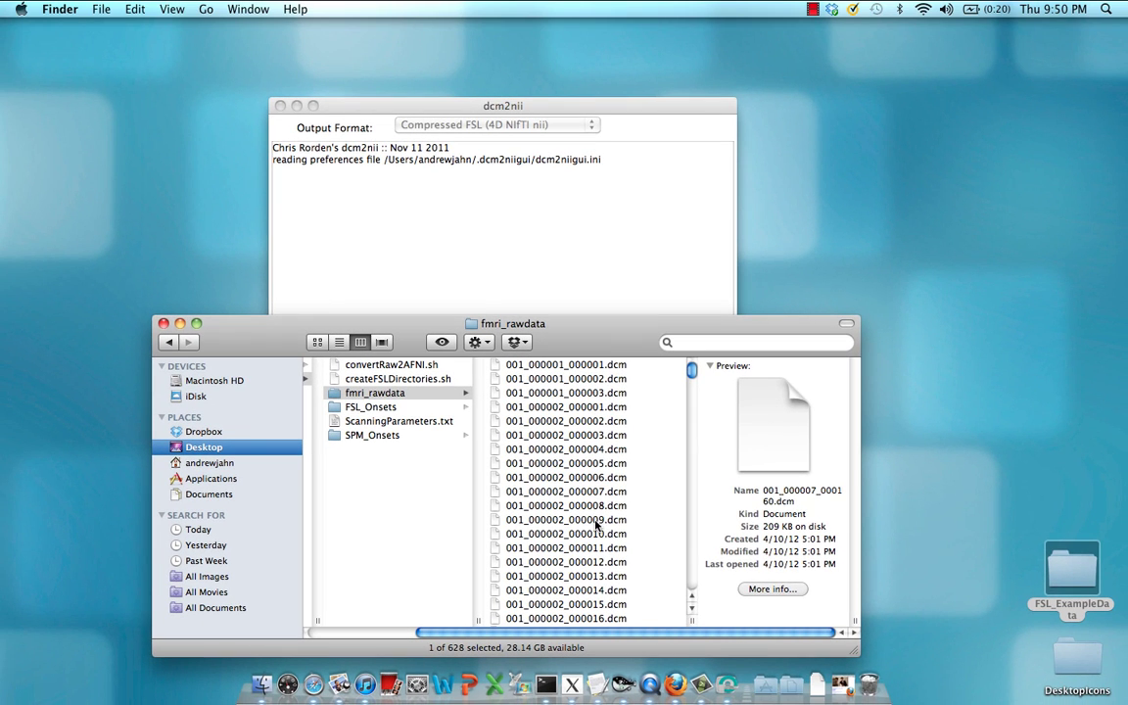
Drop a .dcm file onto dcm2nii to convert the series, then highlight 'Conversion completed'.
left_click_drag(595, 526, 735, 684)
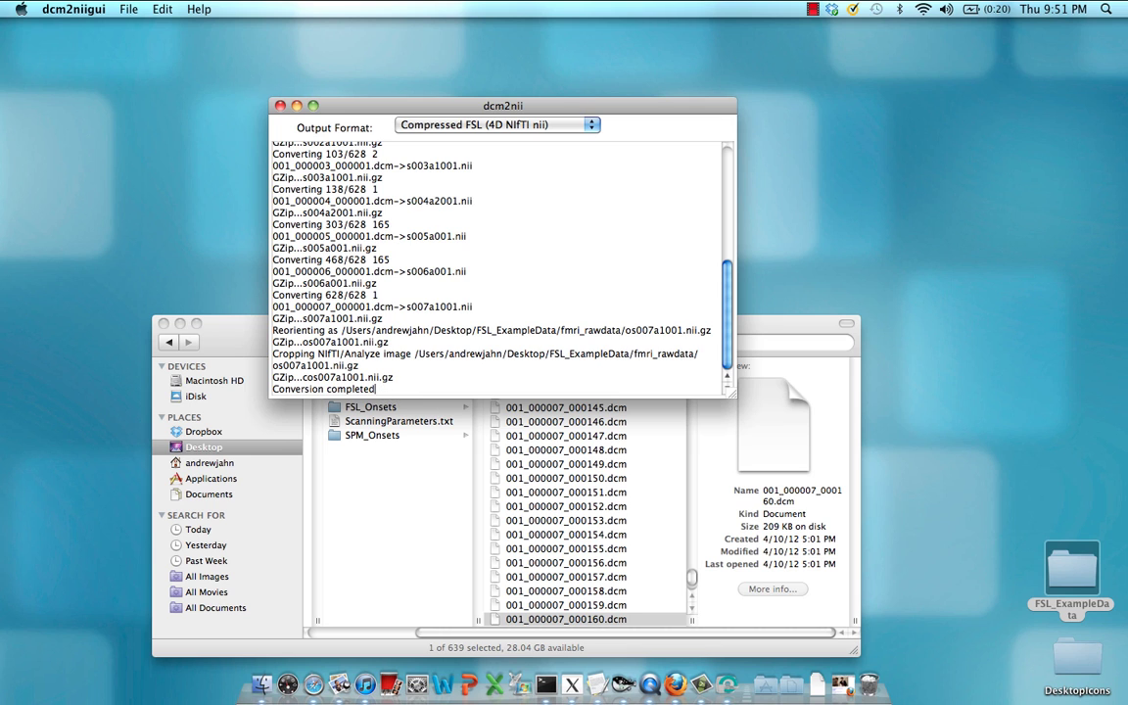
left_click_drag(382, 389, 272, 390)
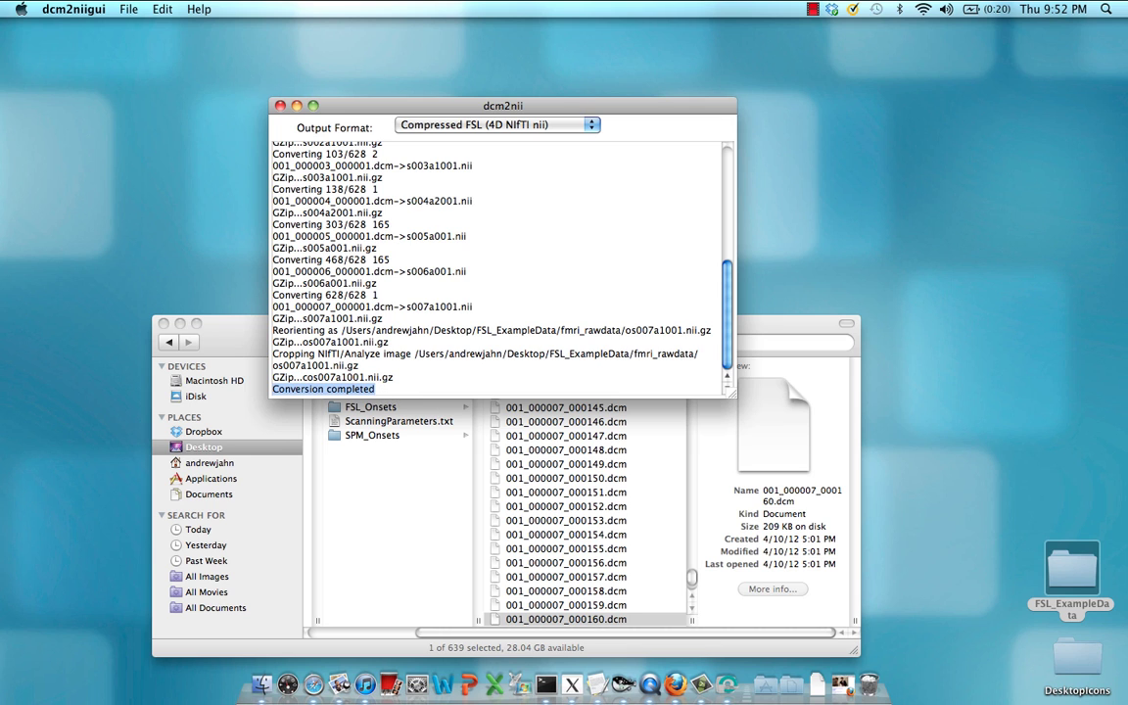
Bring Finder forward and scroll down to the converted .nii.gz files.
left_click(753, 333)
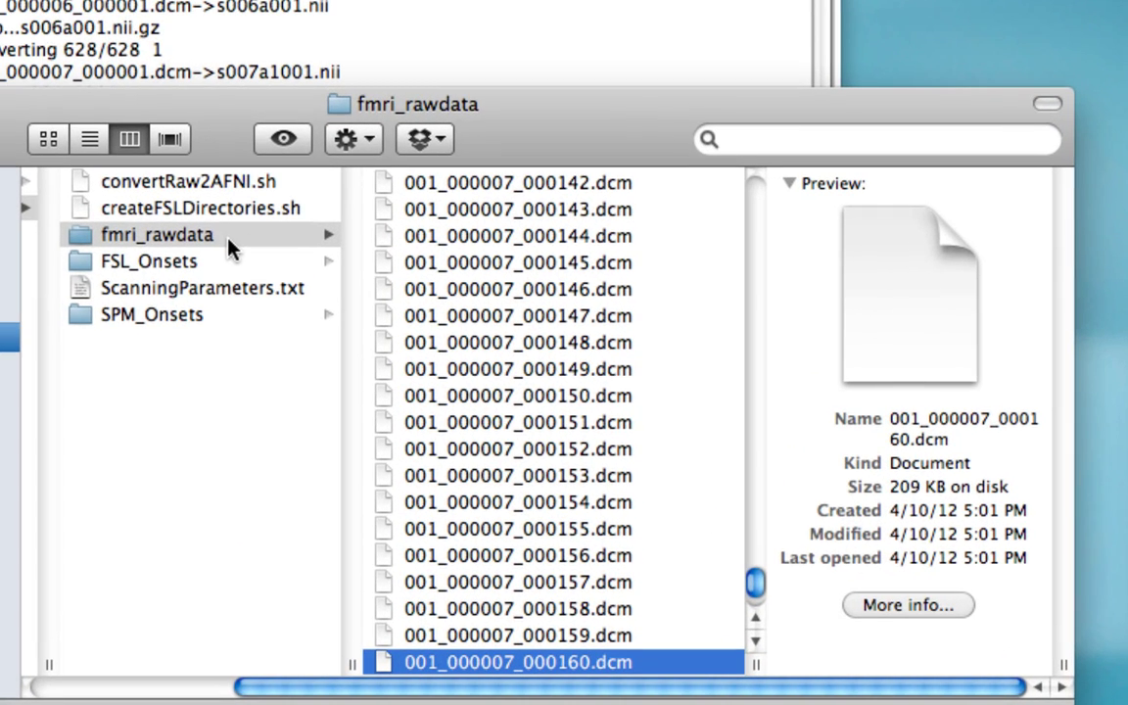
left_click(754, 642)
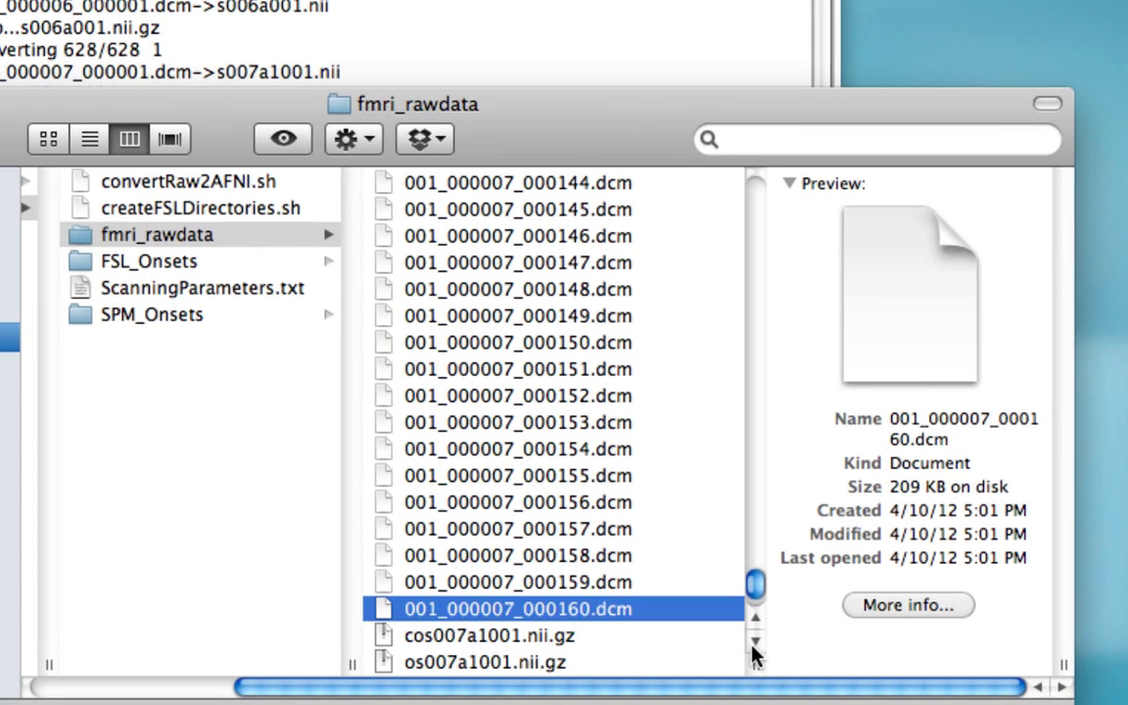
left_click_drag(754, 648, 753, 648)
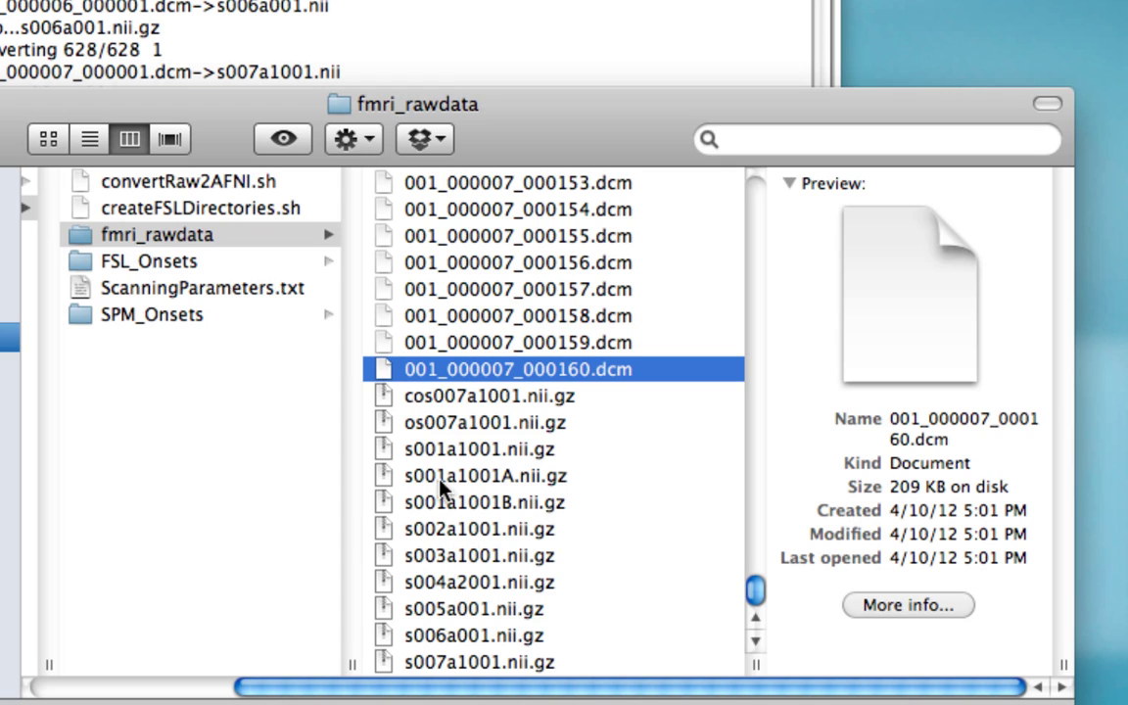
Select cos007a1001.nii.gz through s004a2001.nii.gz and move these eight files to the Trash.
left_click(449, 396)
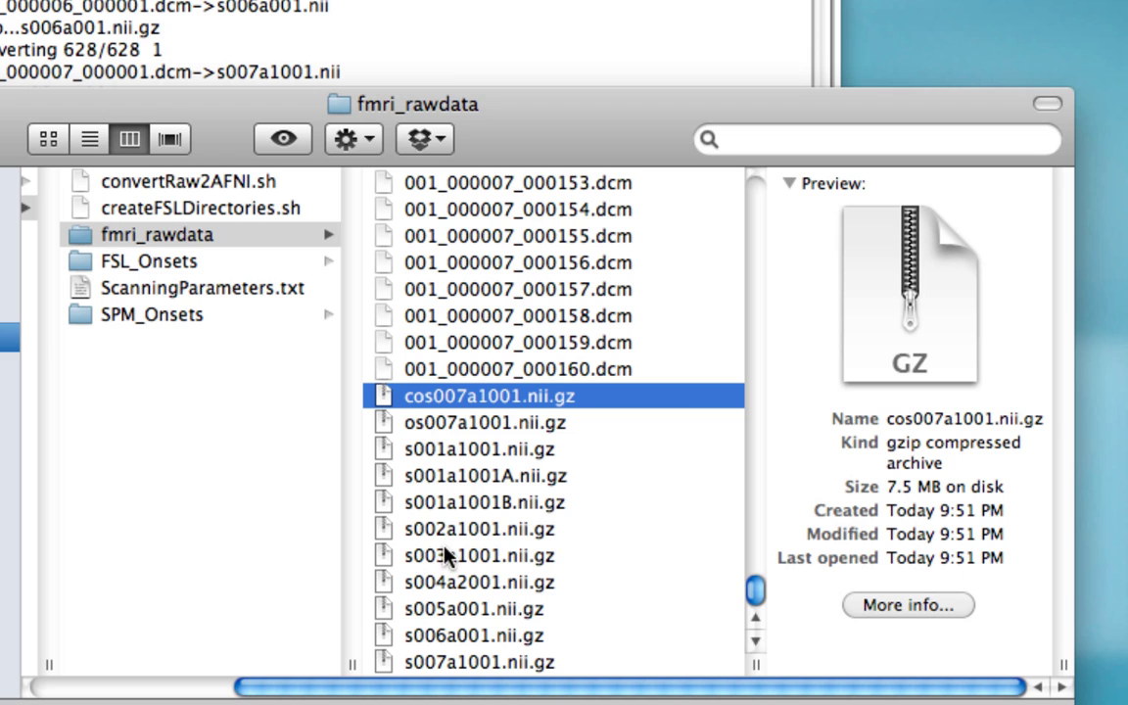
left_click(445, 584, "shift")
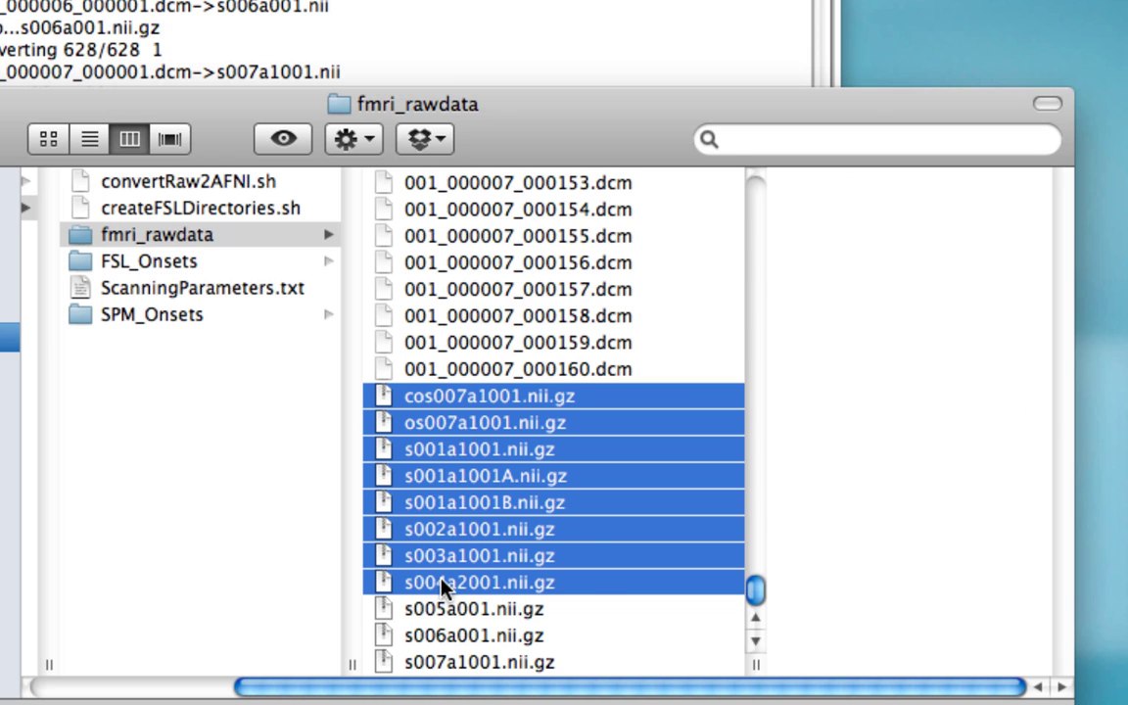
right_click(445, 584)
left_click(604, 304)
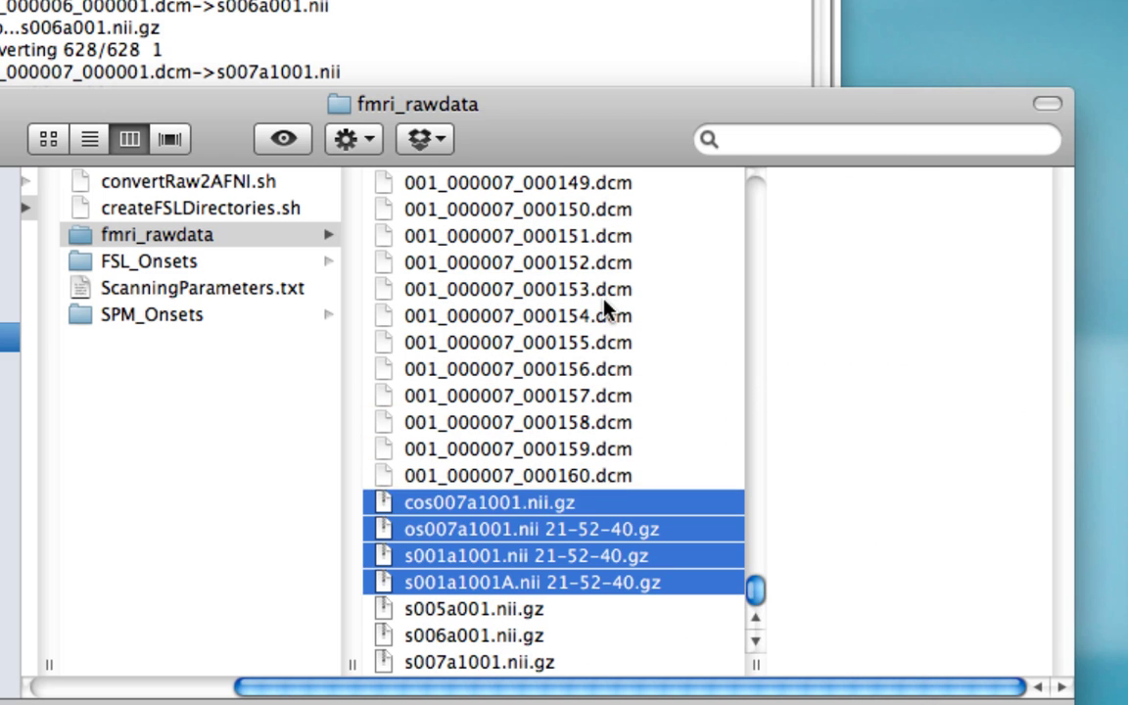